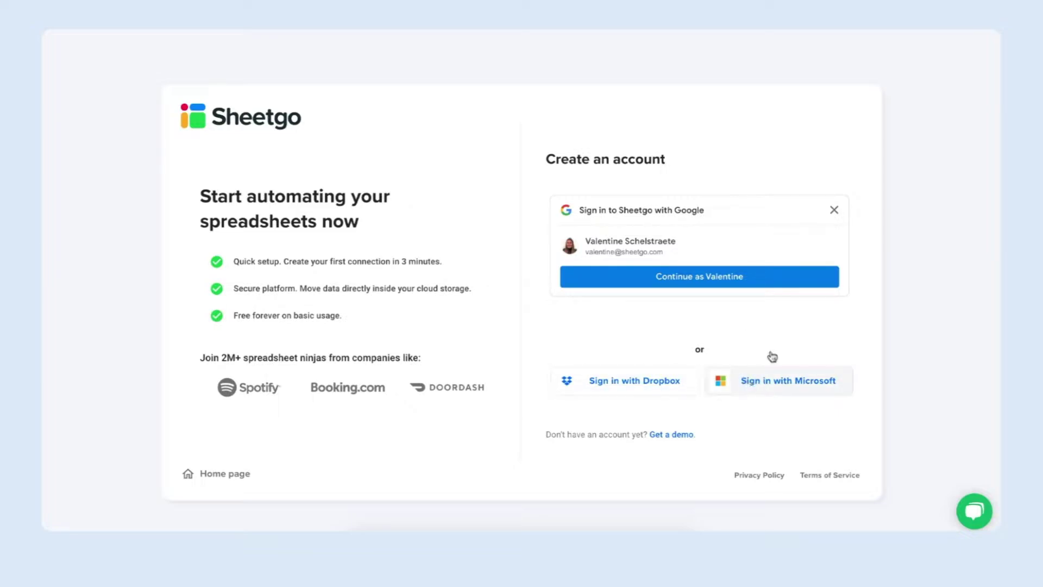
# Sign in to Sheetgo with the Microsoft account and open My workspace
pyautogui.click(783, 382)
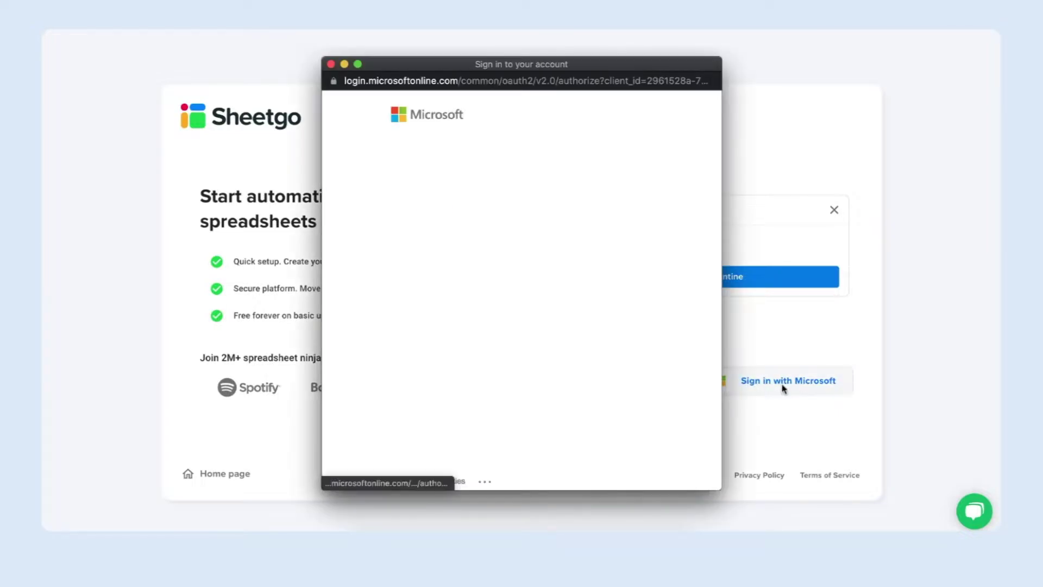
pyautogui.click(565, 181)
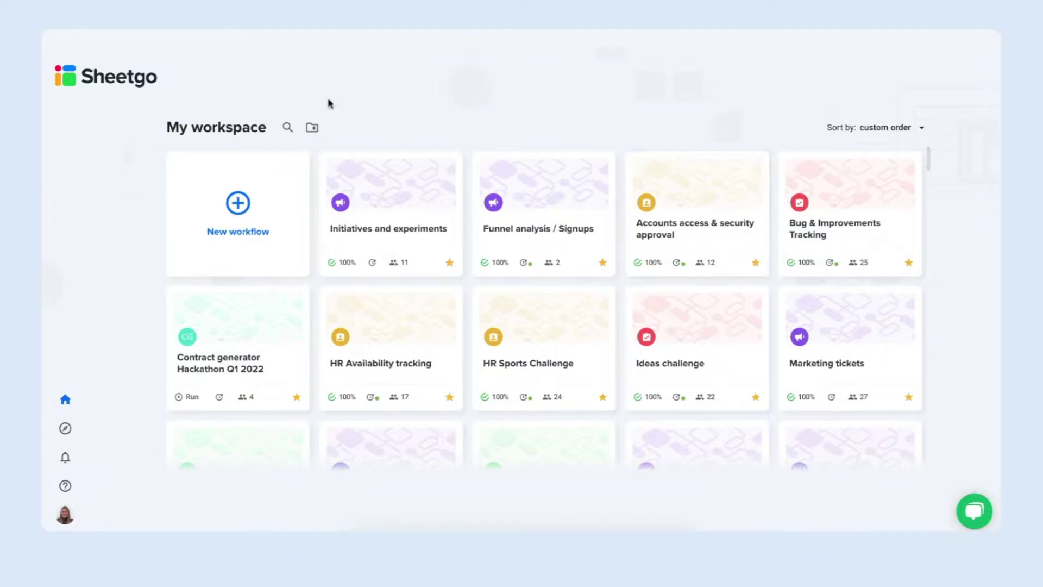
# Create Untitled workflow 22 and begin it with a new connection from the Explore page
pyautogui.click(235, 210)
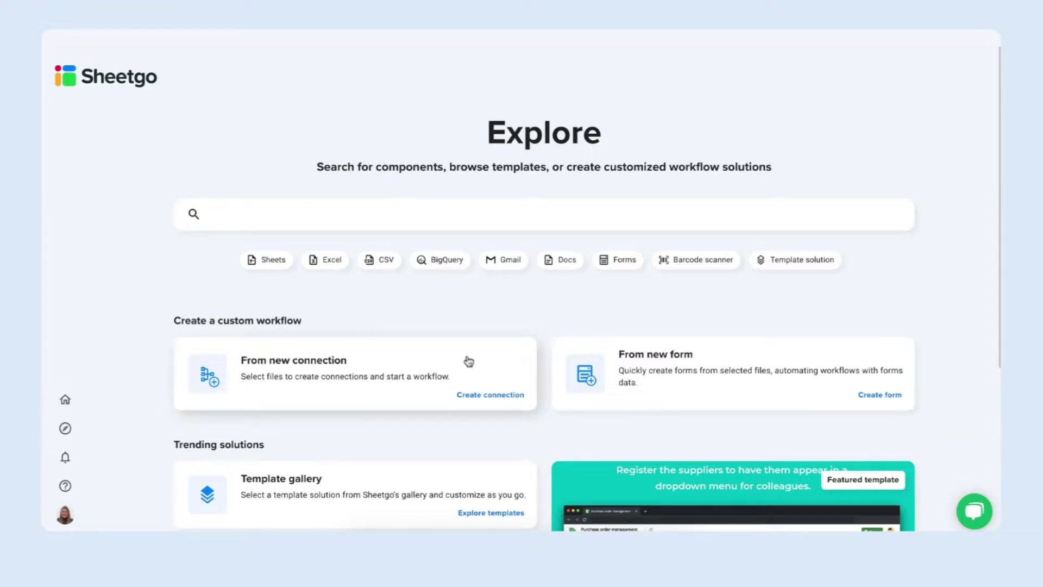
pyautogui.click(484, 397)
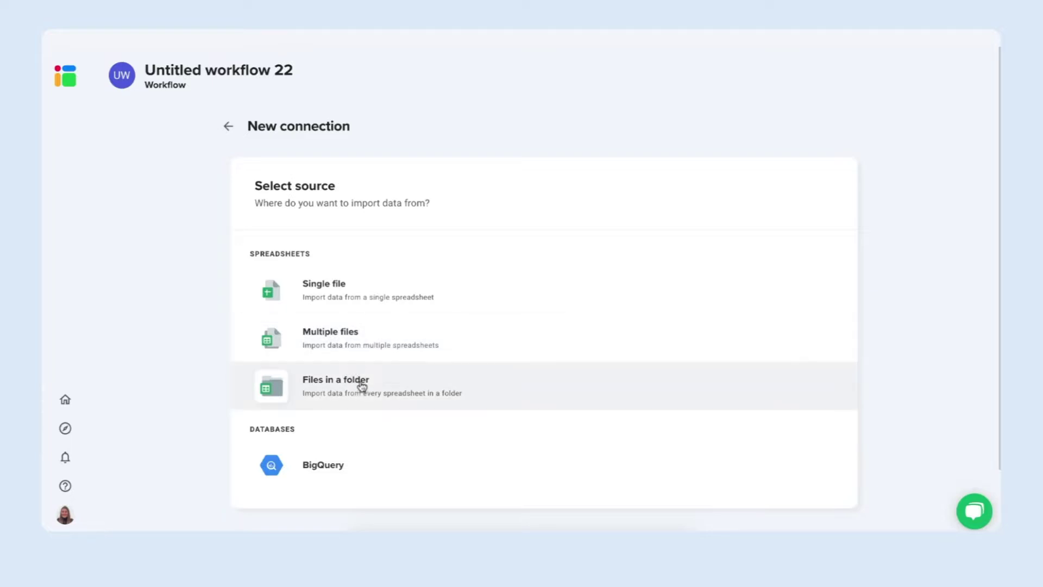
# Set the source to Files in a folder, using SharePoint's Customer data all regions folder
pyautogui.click(378, 337)
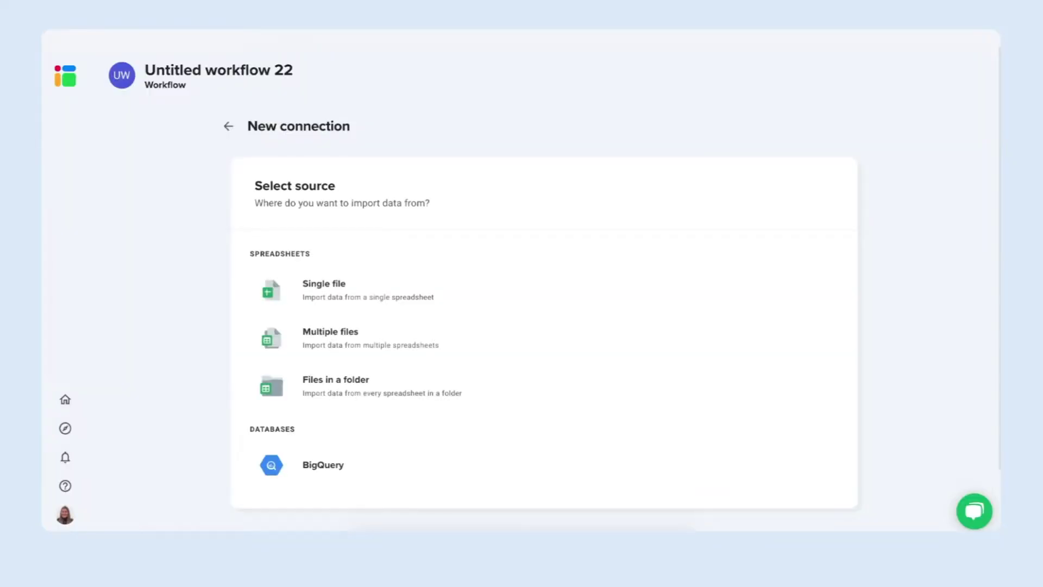
pyautogui.click(756, 385)
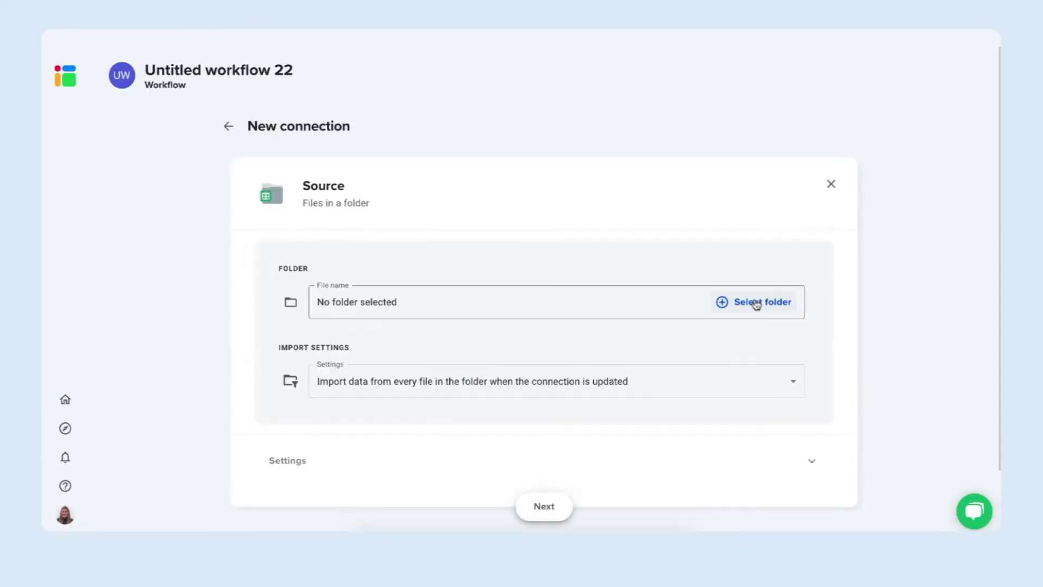
pyautogui.click(756, 303)
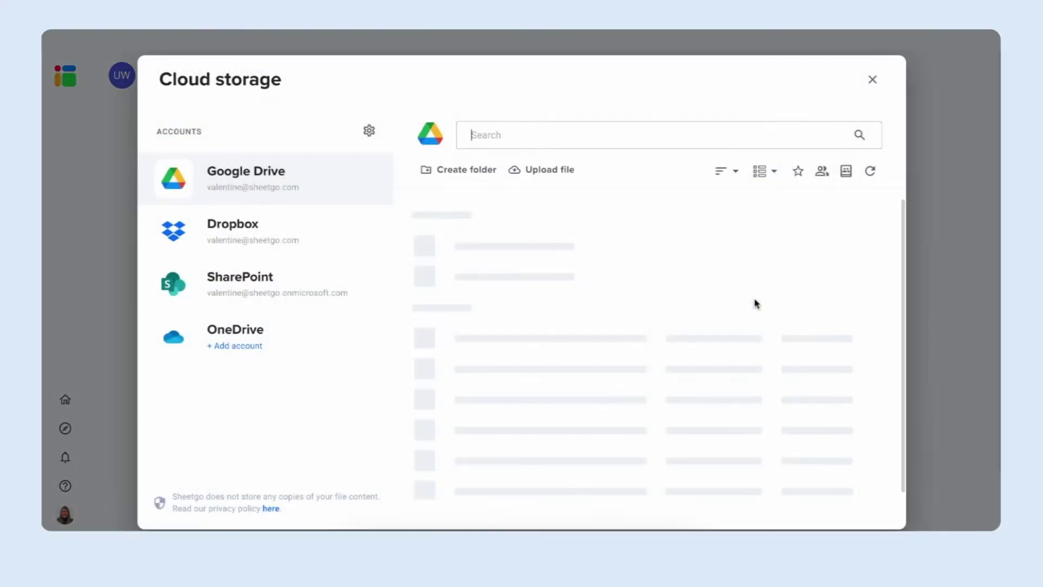
pyautogui.click(353, 281)
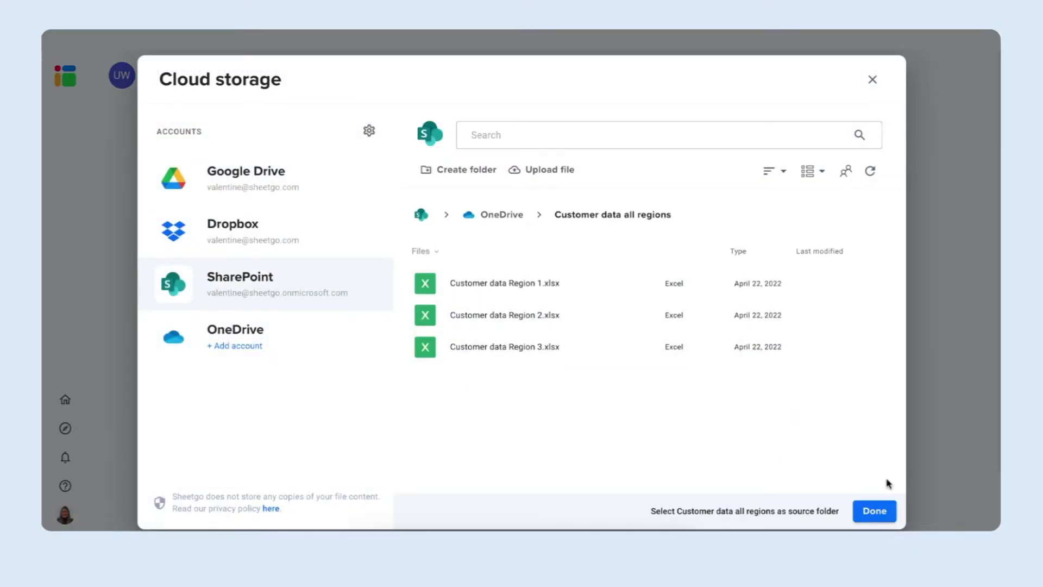
pyautogui.click(874, 511)
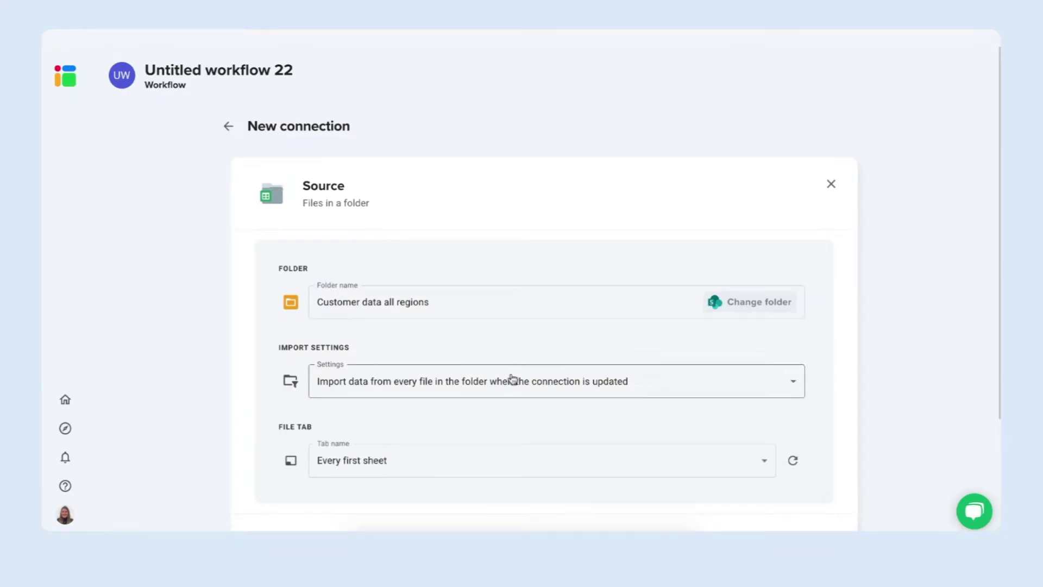
pyautogui.click(497, 387)
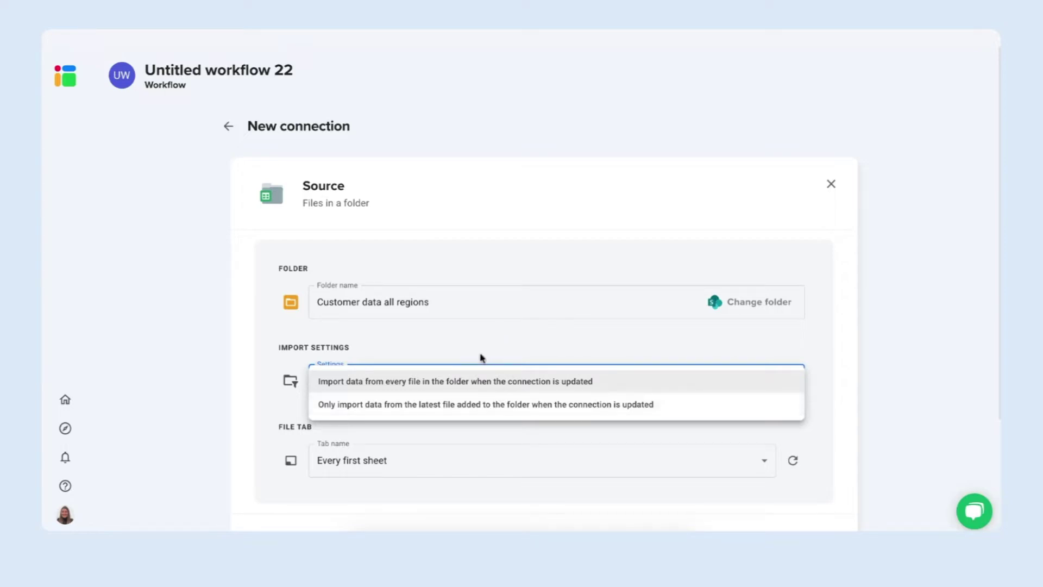
pyautogui.click(490, 382)
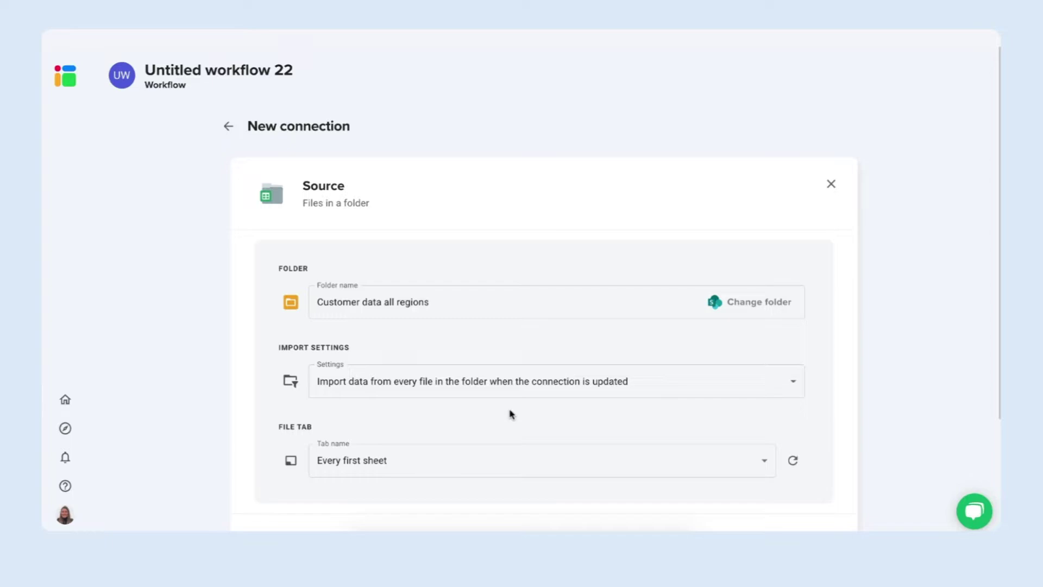
pyautogui.click(463, 473)
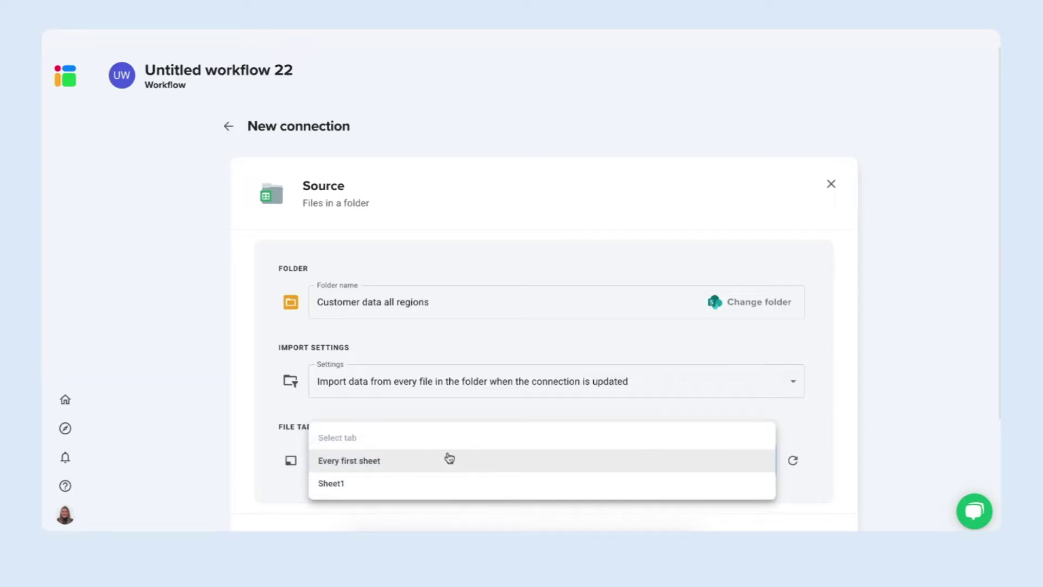
pyautogui.click(446, 460)
pyautogui.click(445, 460)
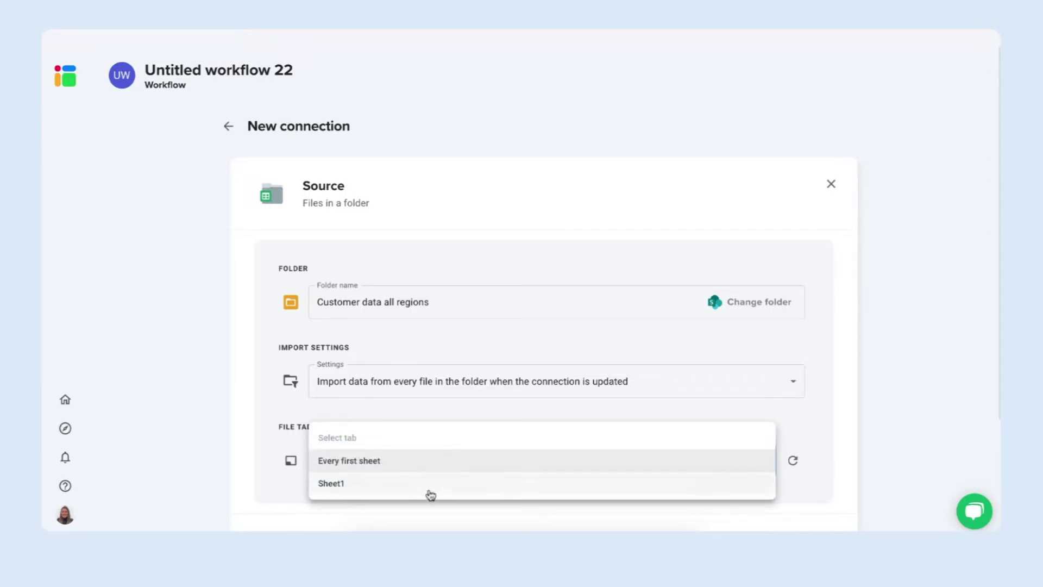
pyautogui.click(440, 462)
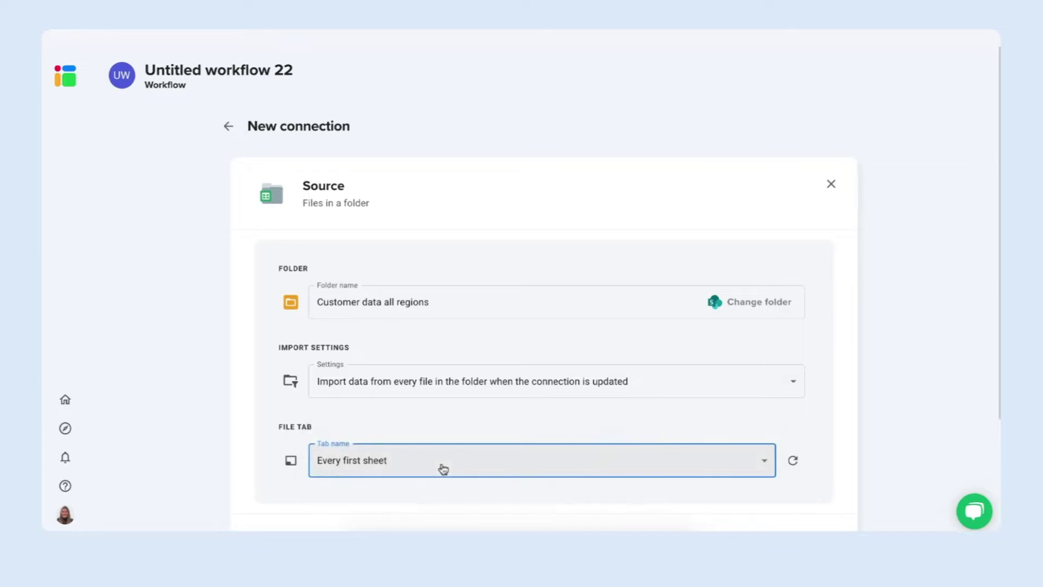
pyautogui.click(469, 436)
pyautogui.scroll(-2, 470, 436)
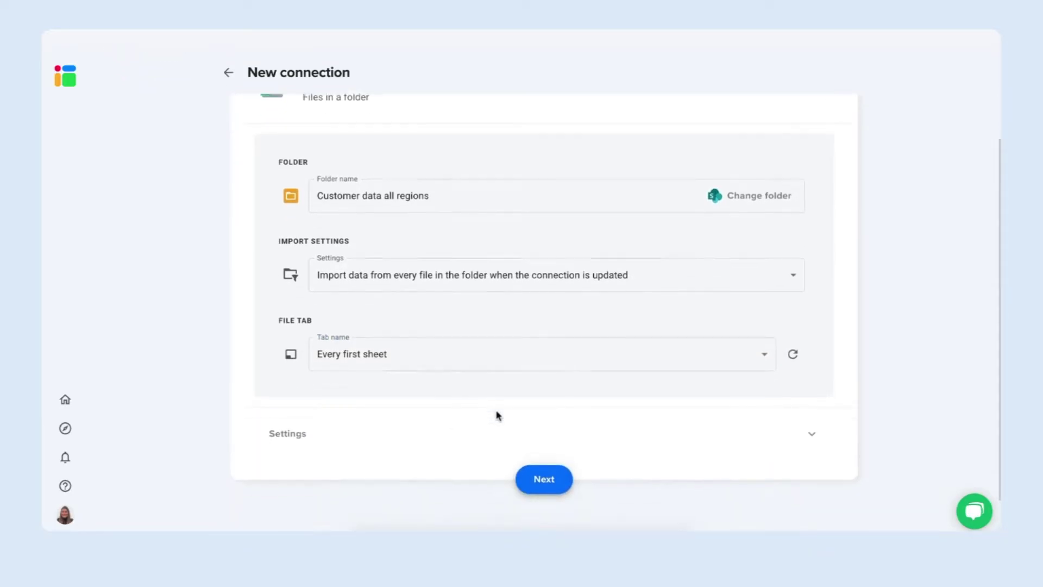
# Confirm the folder source and add a Merge step using First row as the header offset
pyautogui.click(546, 478)
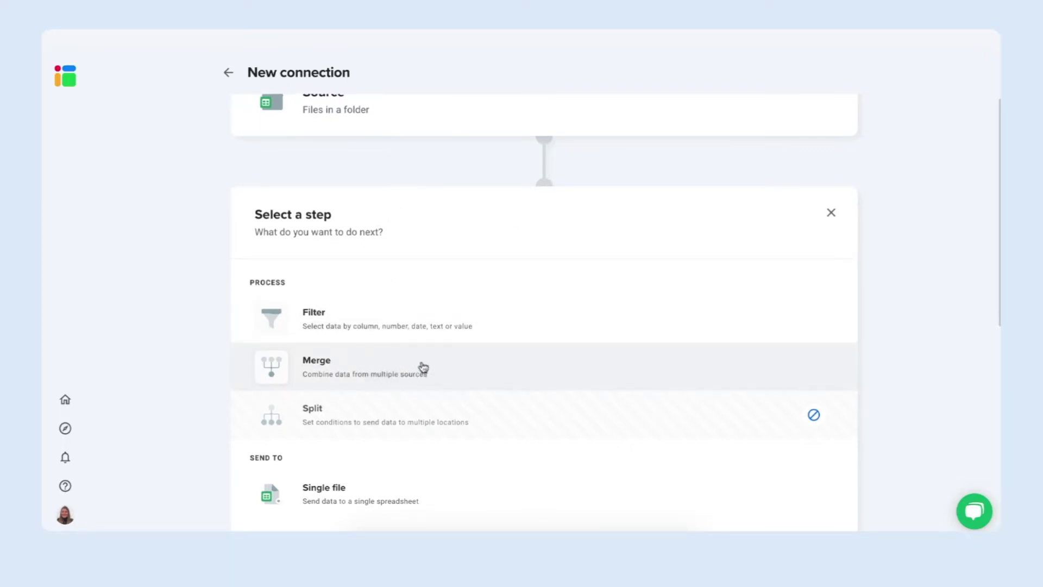
pyautogui.click(423, 366)
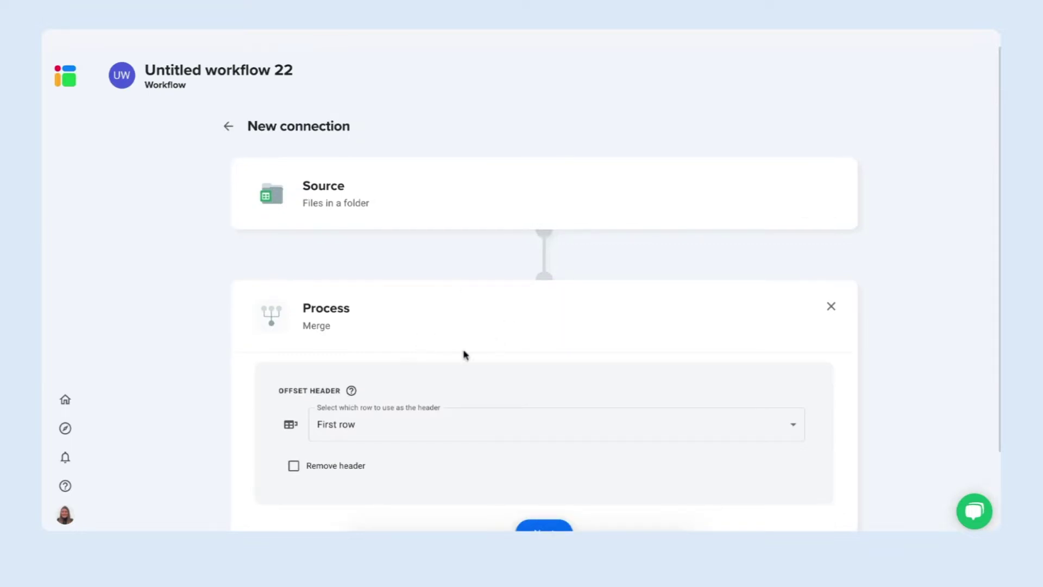
pyautogui.scroll(-1, 503, 346)
pyautogui.scroll(-1, 506, 349)
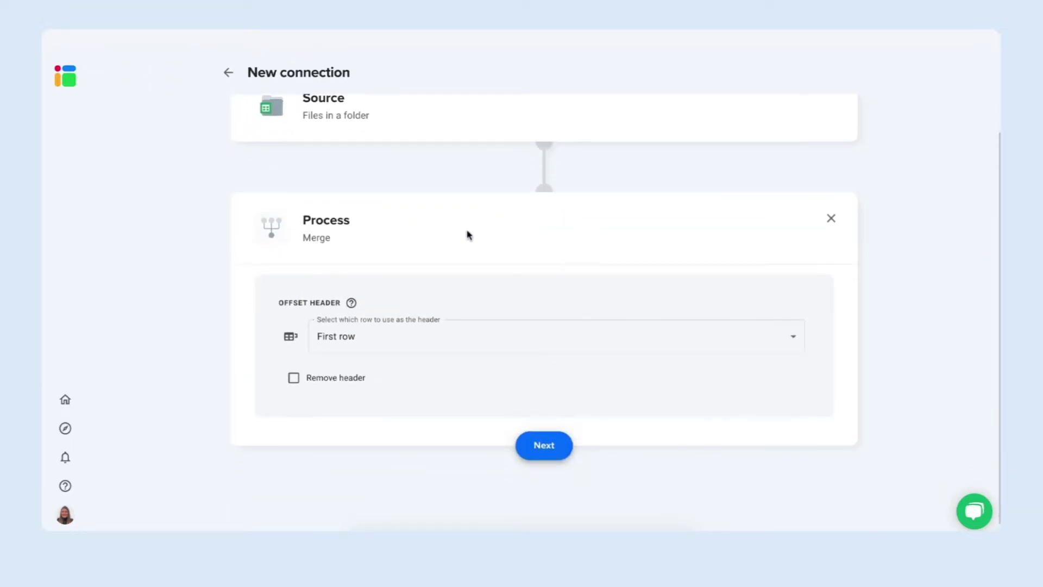
pyautogui.click(540, 451)
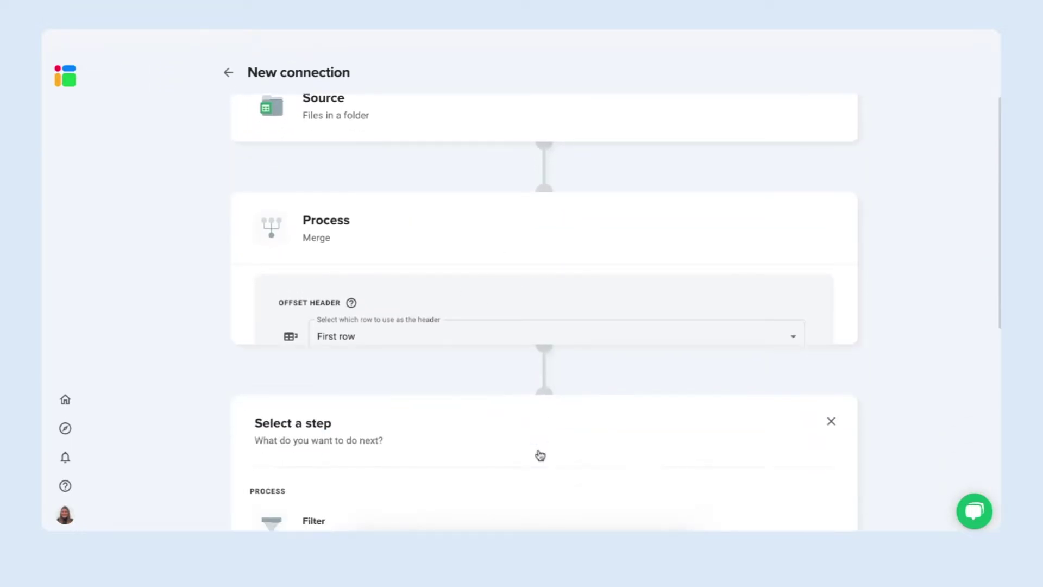
pyautogui.scroll(-2, 539, 455)
pyautogui.scroll(-3, 539, 455)
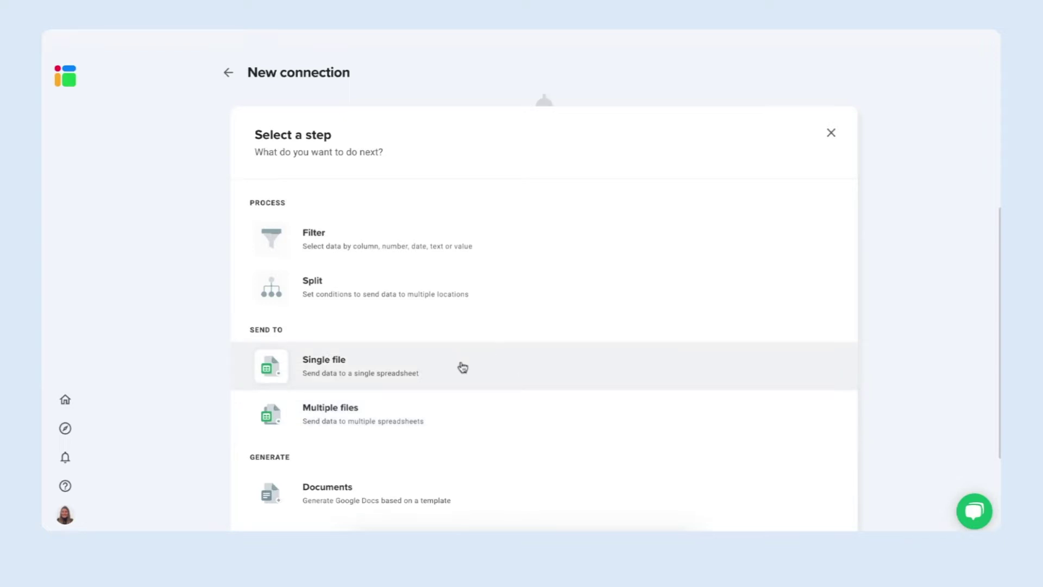
# Output merged data to new Excel file 'All regions' with tab 'Customer data', then finish and save
pyautogui.click(497, 366)
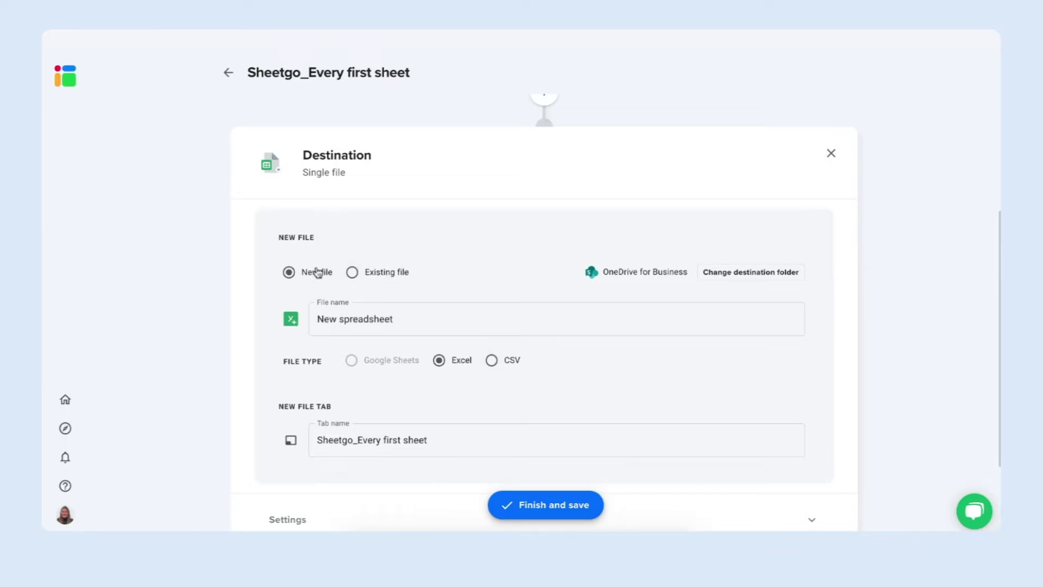
pyautogui.click(368, 311)
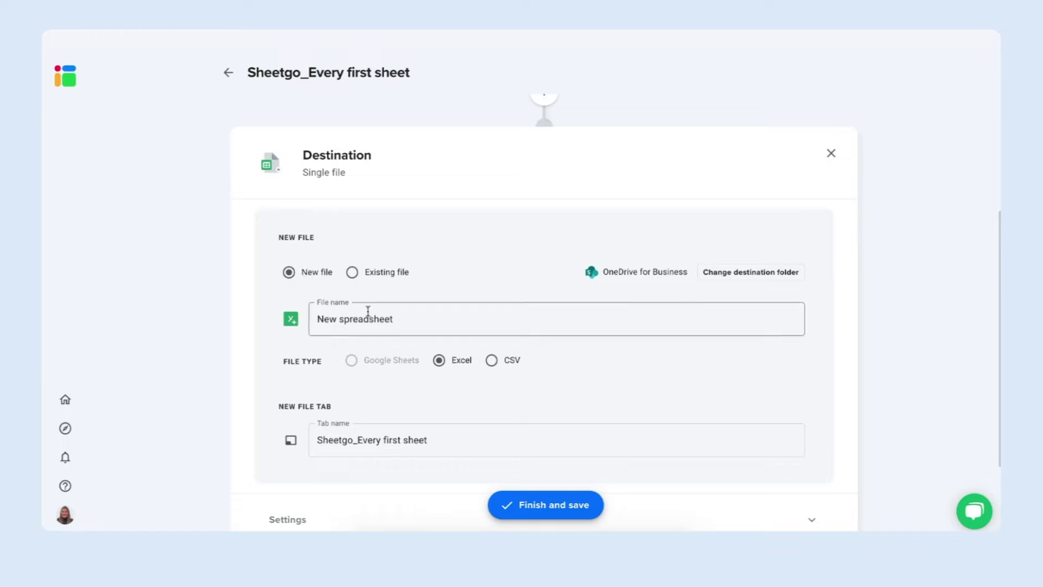
pyautogui.hotkey('ctrl', 'a')
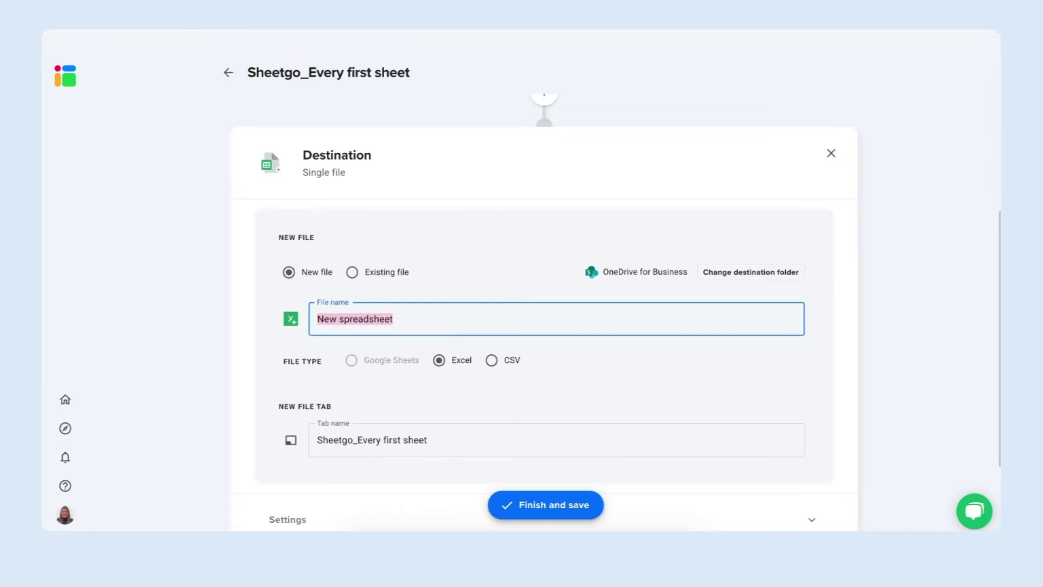
pyautogui.write('All regions')
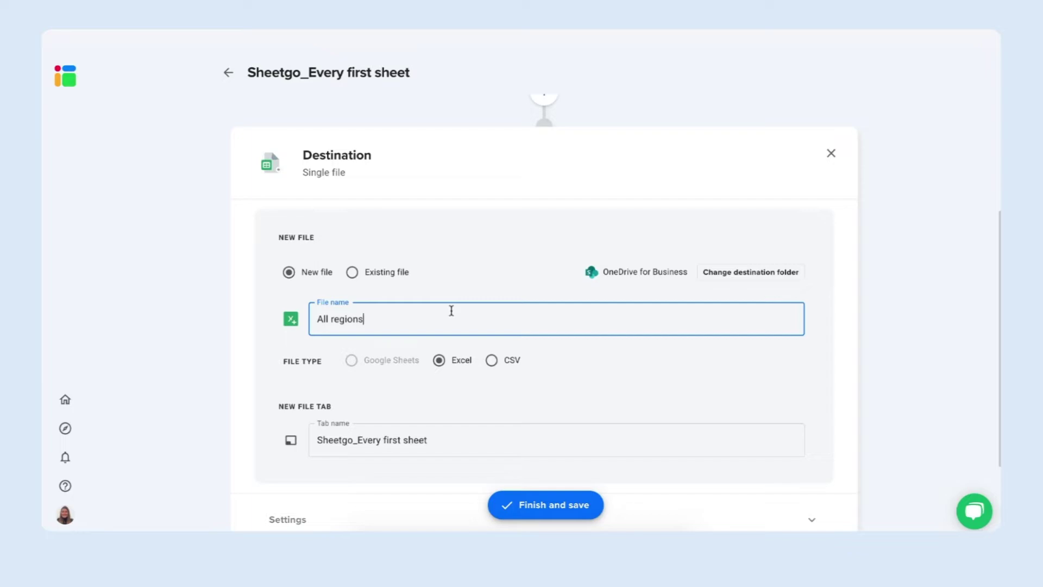
pyautogui.tripleClick(381, 441)
pyautogui.write('Customer data')
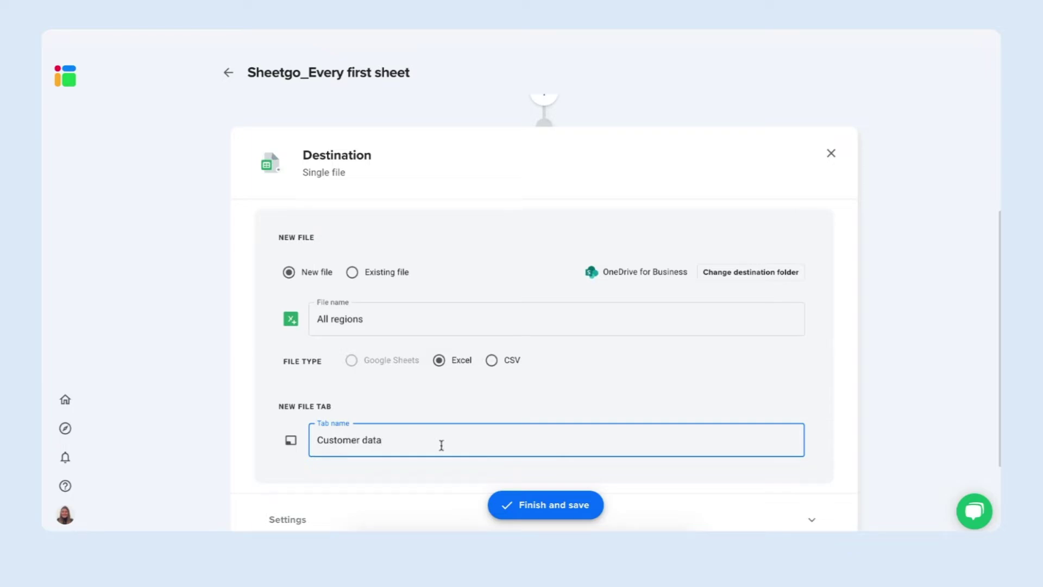
pyautogui.scroll(-2, 441, 445)
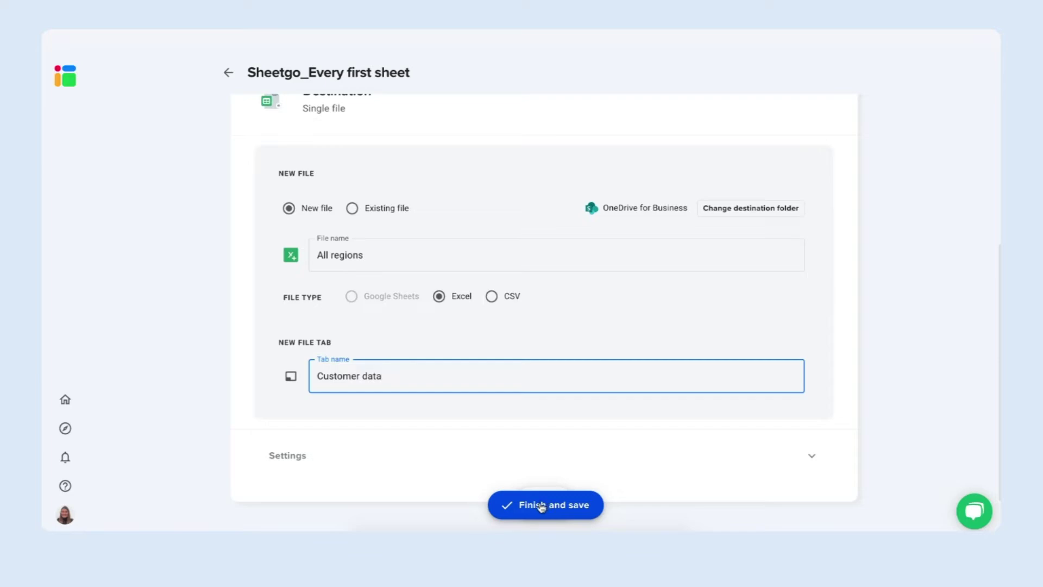
pyautogui.click(542, 505)
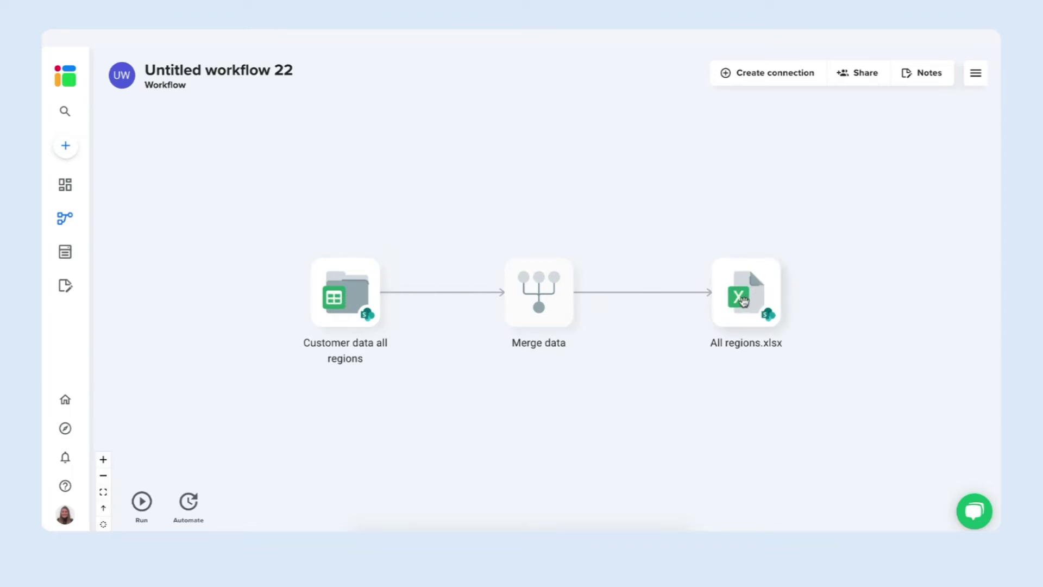
# Open All regions.xlsx, go to Customer data, and autofit columns A–H to review the records
pyautogui.doubleClick(744, 300)
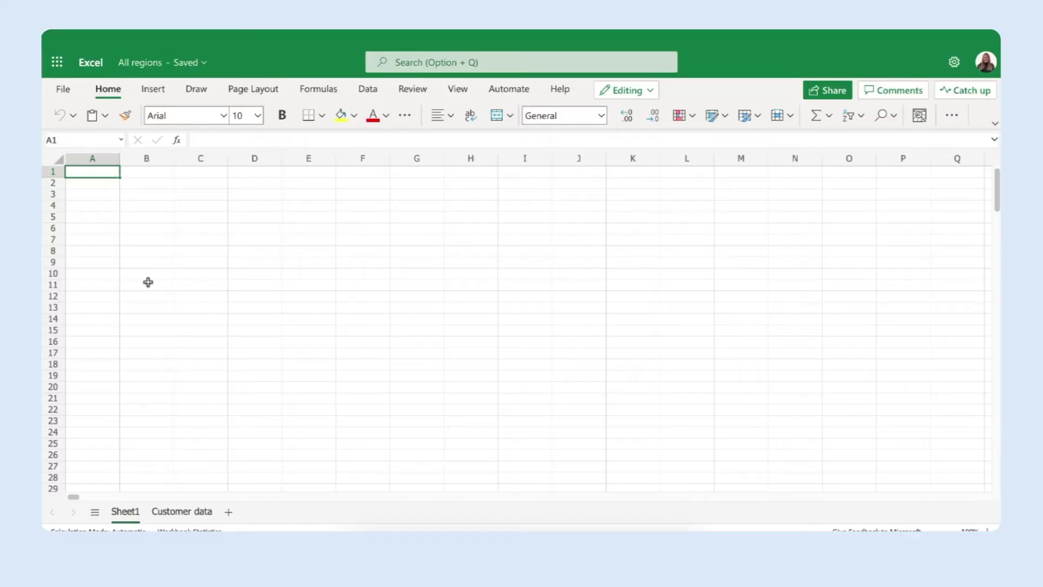
pyautogui.click(177, 512)
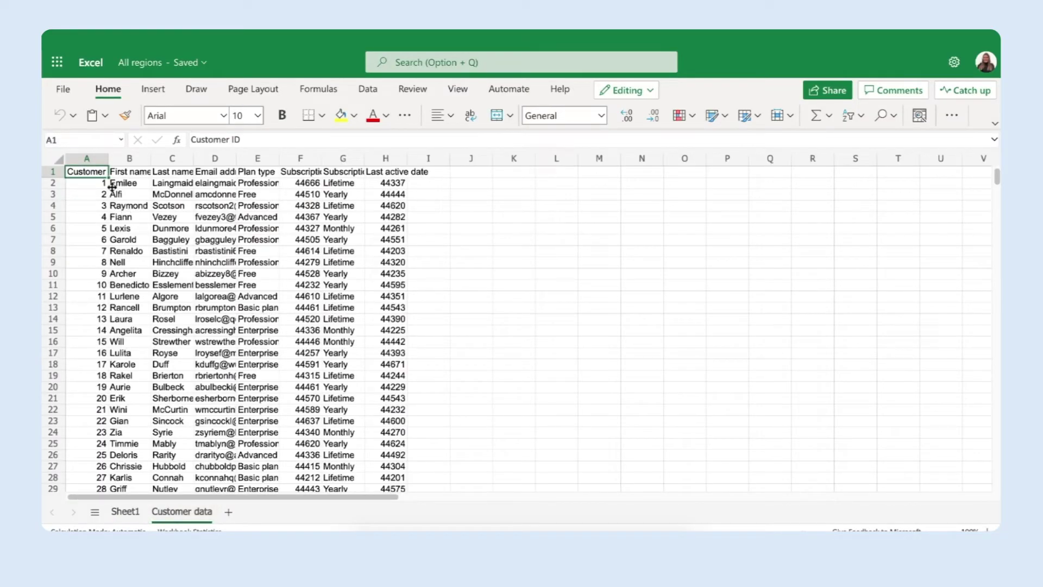
pyautogui.moveTo(87, 158); pyautogui.dragTo(408, 160)
pyautogui.doubleClick(408, 160)
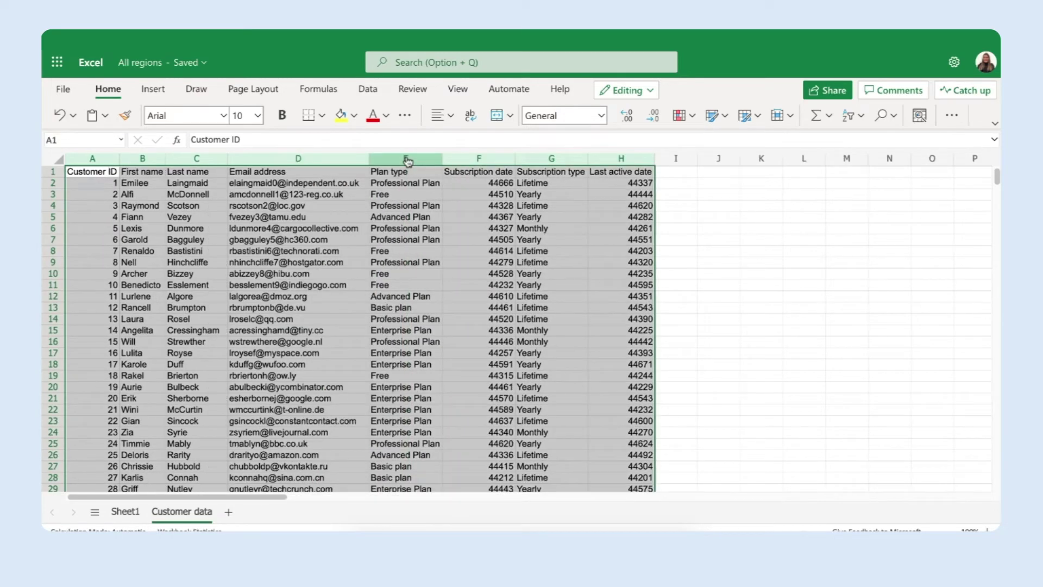
pyautogui.click(409, 194)
pyautogui.scroll(-20, 503, 264)
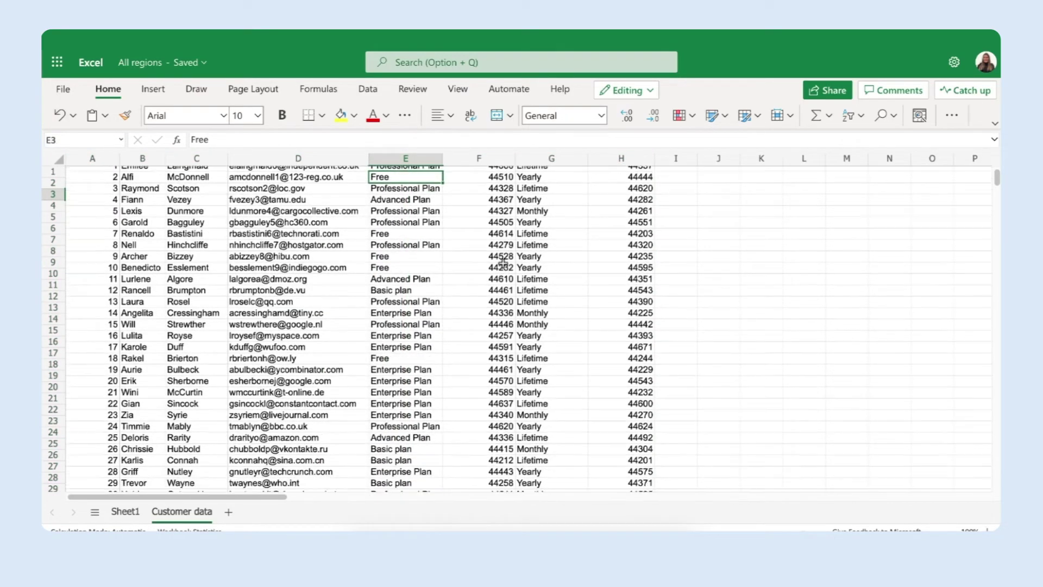
pyautogui.scroll(-5, 503, 263)
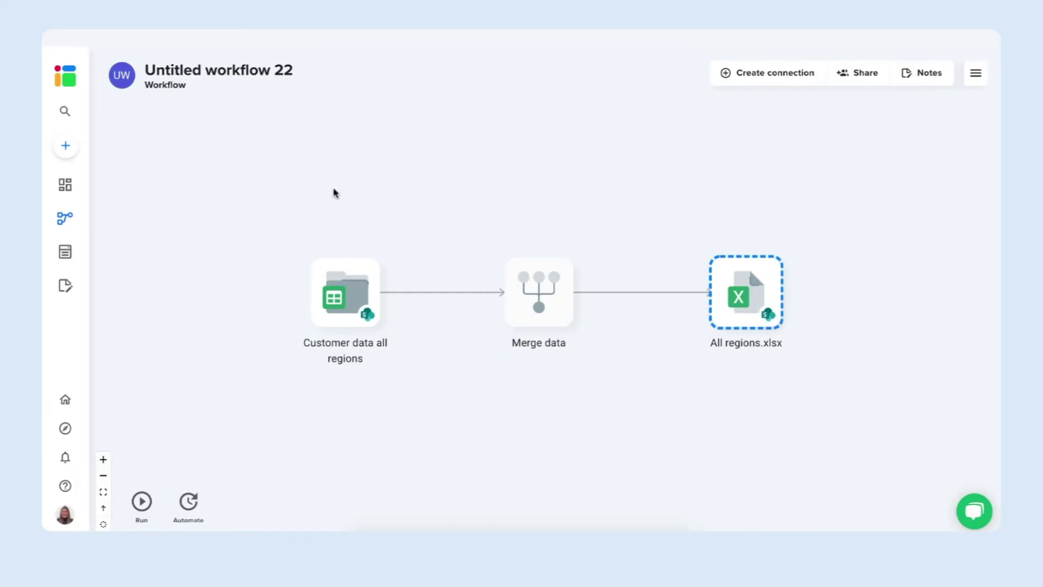
# Retitle Untitled workflow 22 as 'Customer data' from the Overview page
pyautogui.moveTo(83, 191)
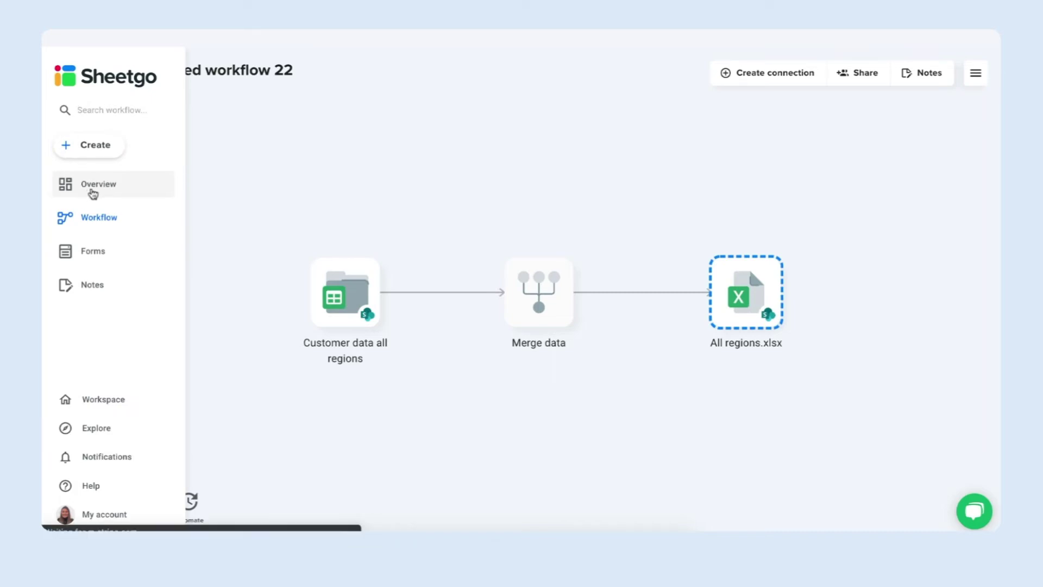
pyautogui.click(92, 194)
pyautogui.click(527, 129)
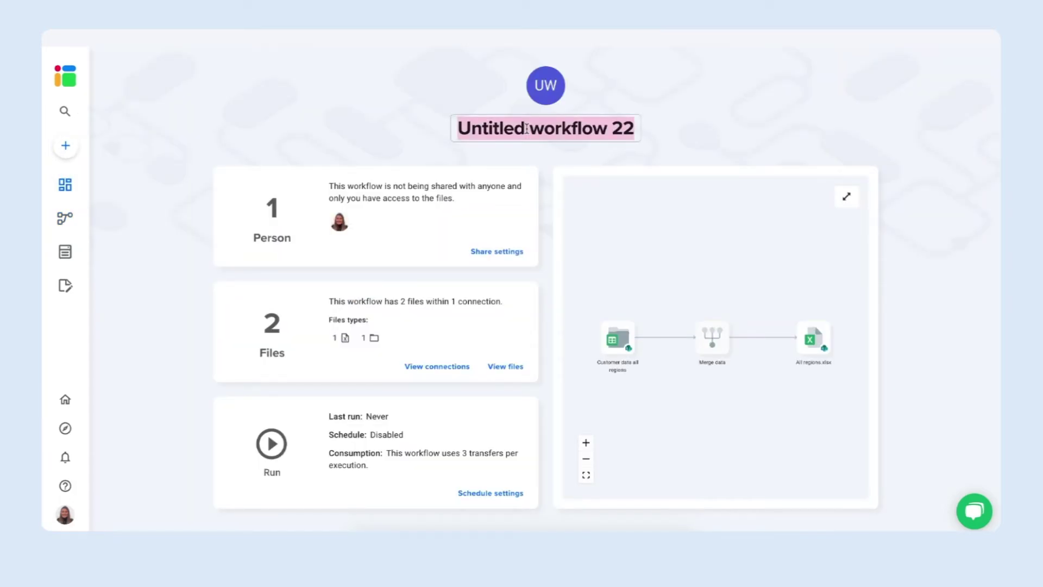
pyautogui.write('Customer data')
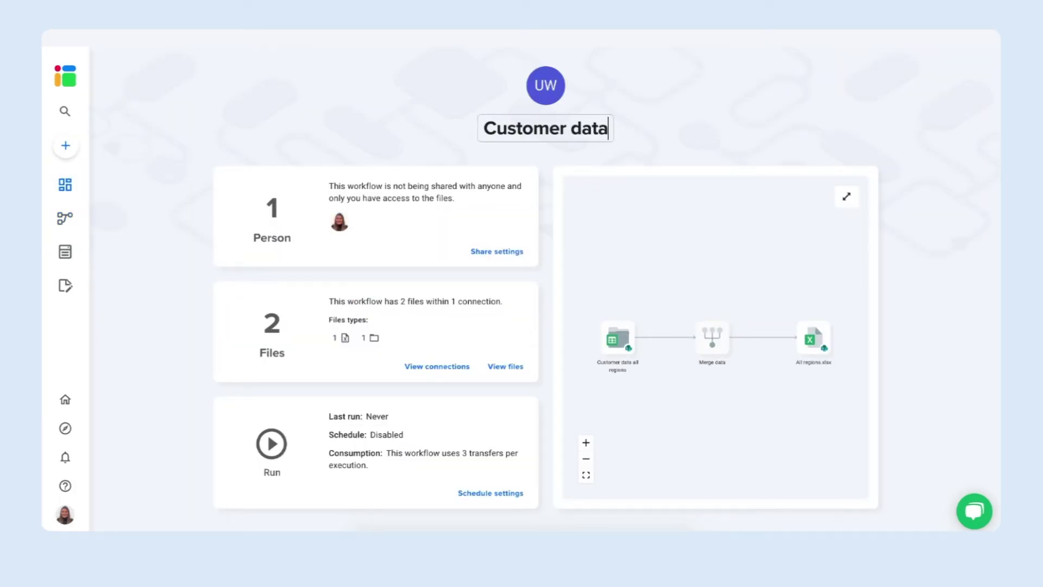
pyautogui.press('Return')
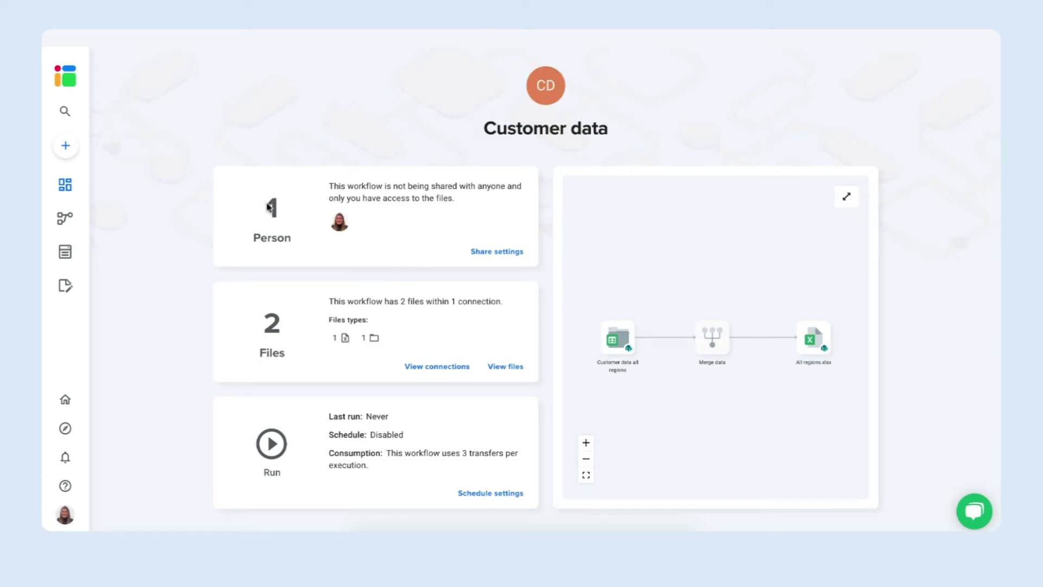
pyautogui.click(499, 252)
pyautogui.click(500, 186)
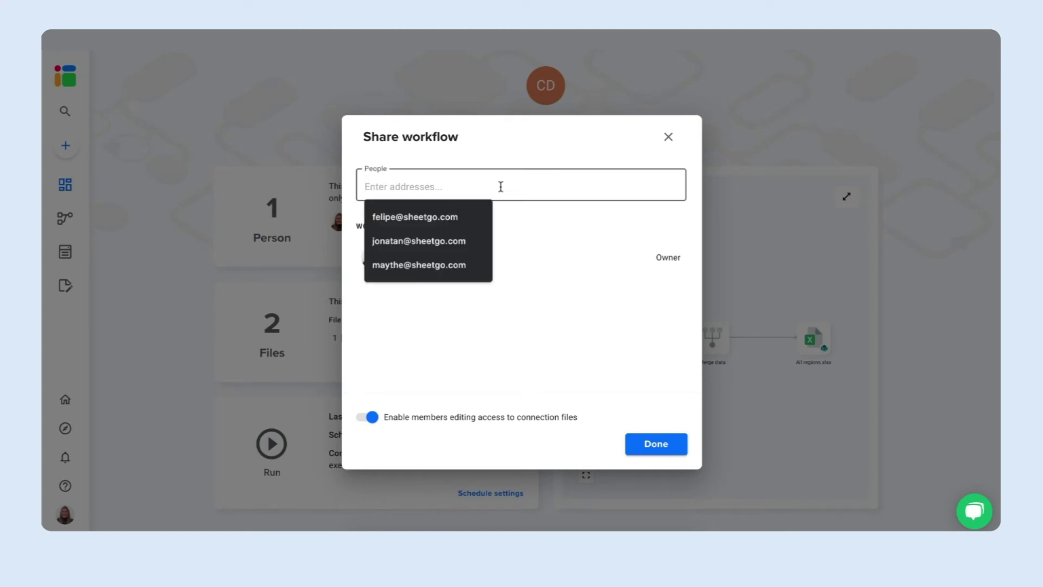
pyautogui.click(442, 390)
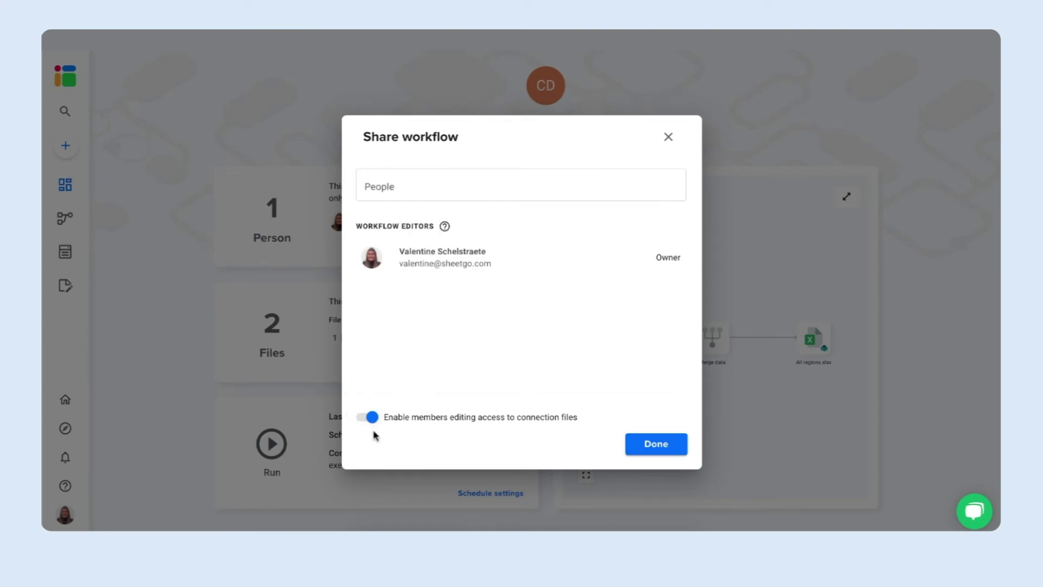
pyautogui.click(652, 441)
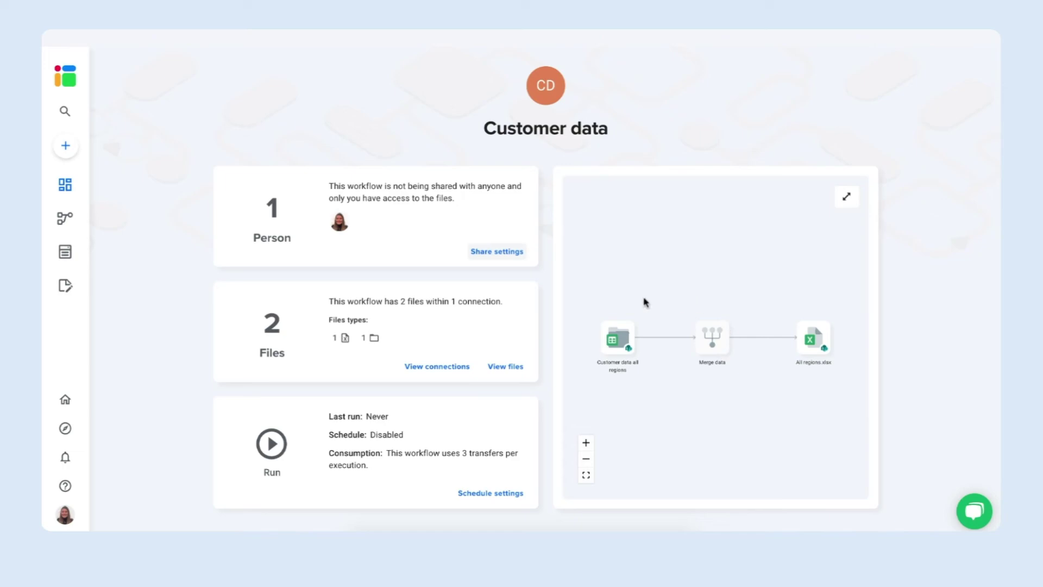
pyautogui.click(477, 493)
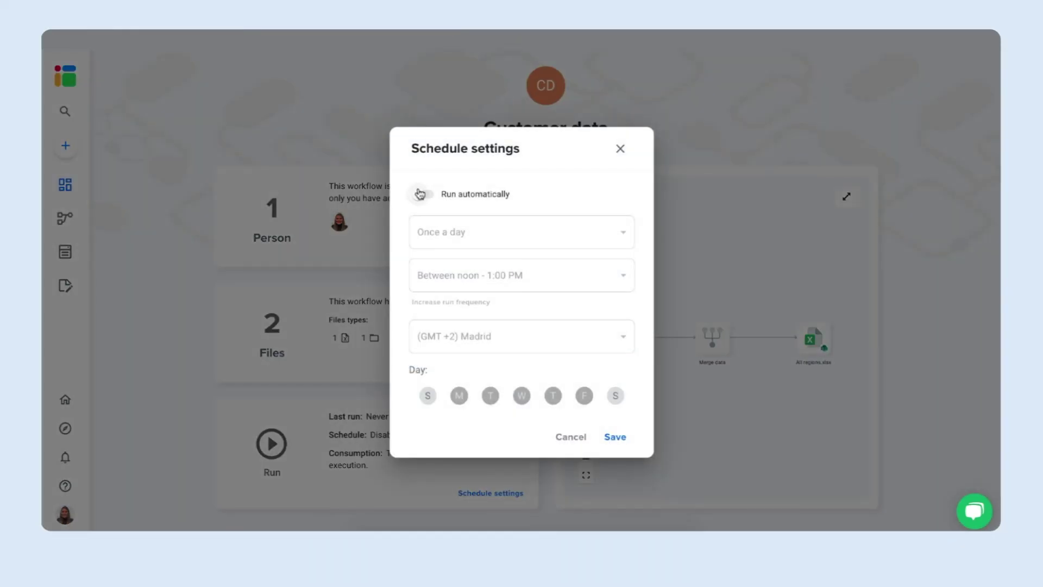
# Enable Run automatically once a day, 8:00–9:00 AM, unticking Tuesday and Thursday, and save
pyautogui.click(423, 179)
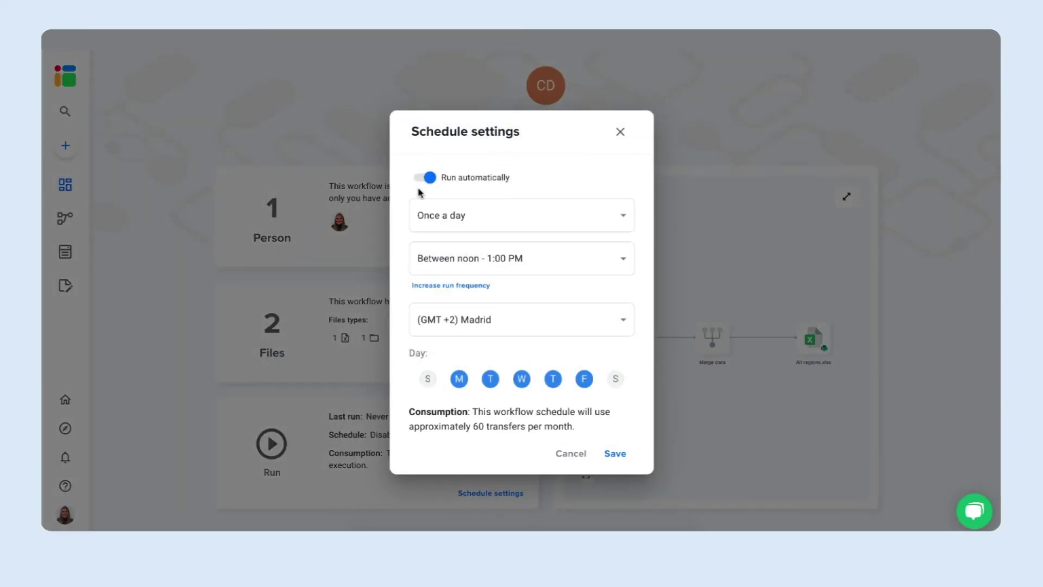
pyautogui.click(473, 221)
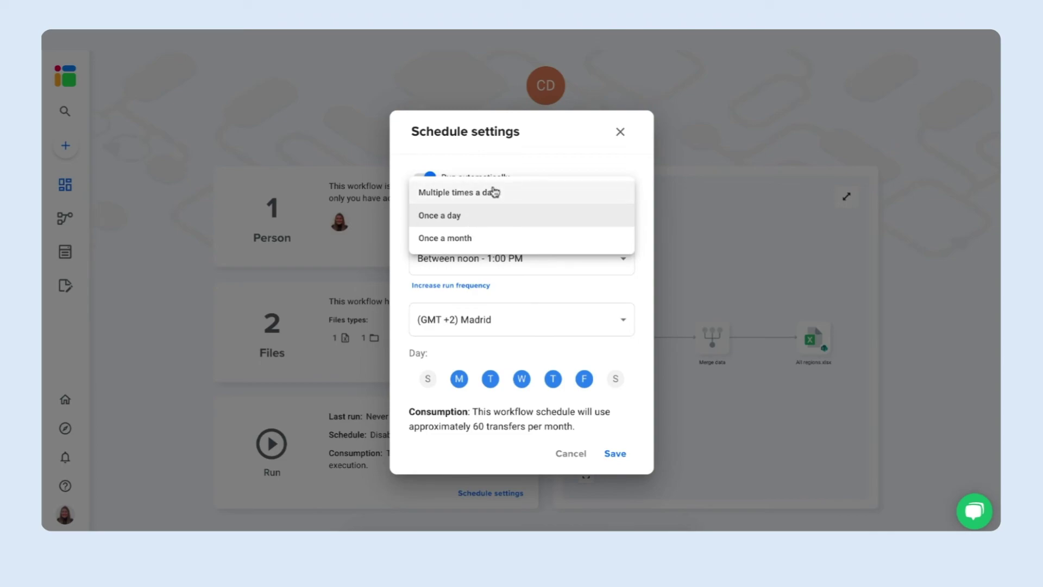
pyautogui.click(478, 217)
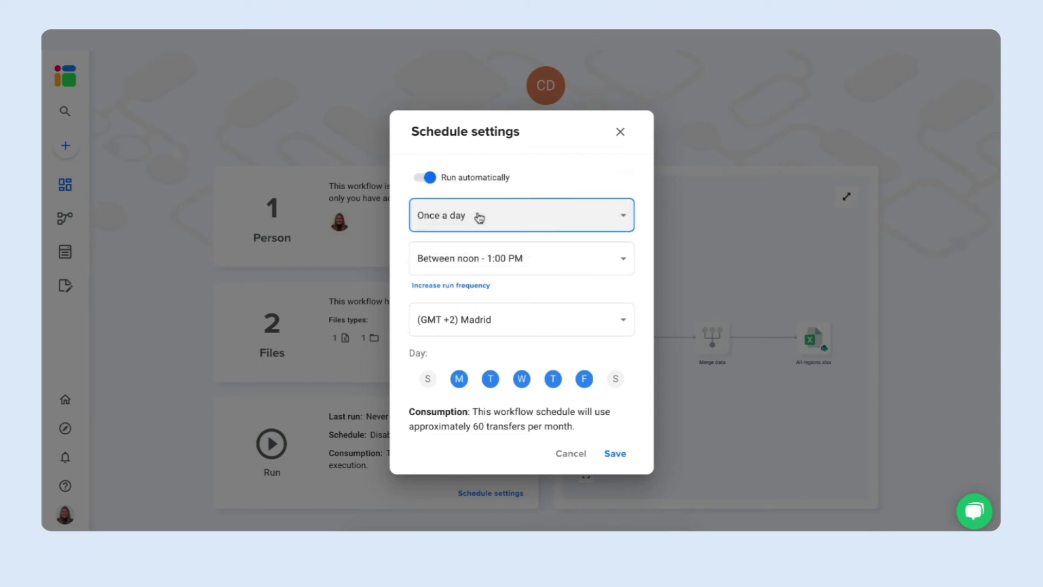
pyautogui.click(477, 258)
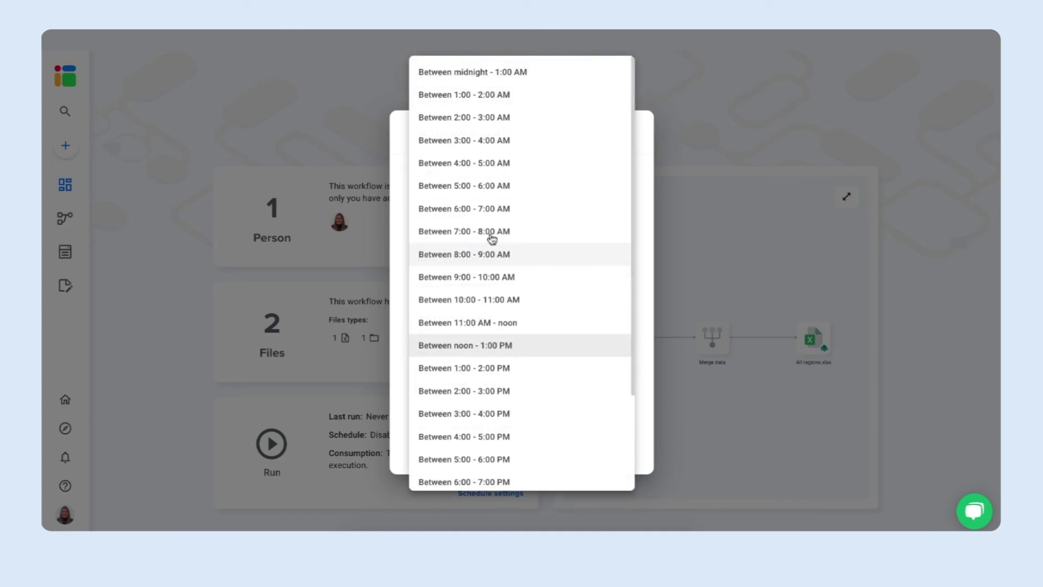
pyautogui.click(492, 257)
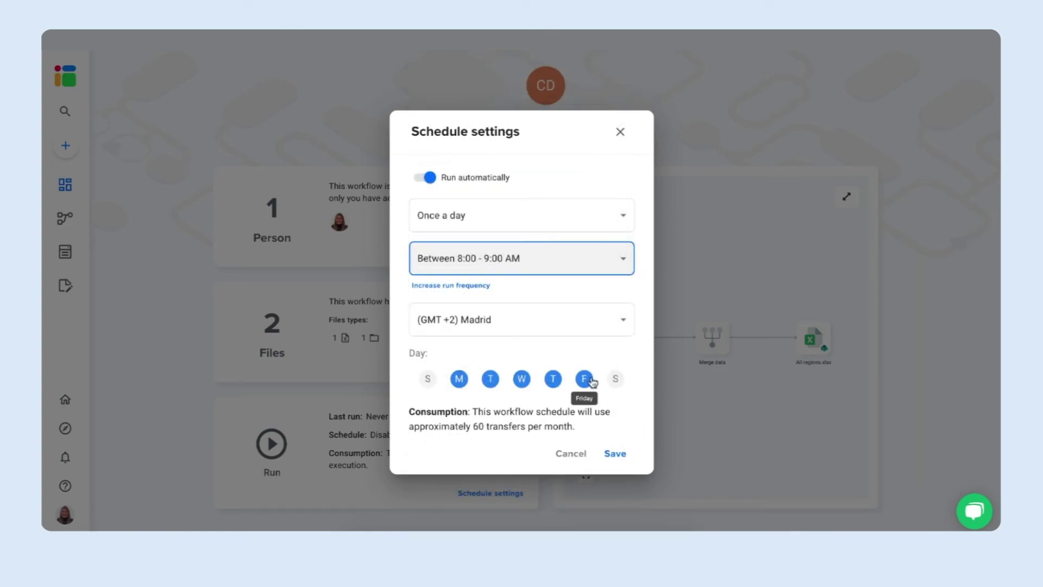
pyautogui.click(492, 381)
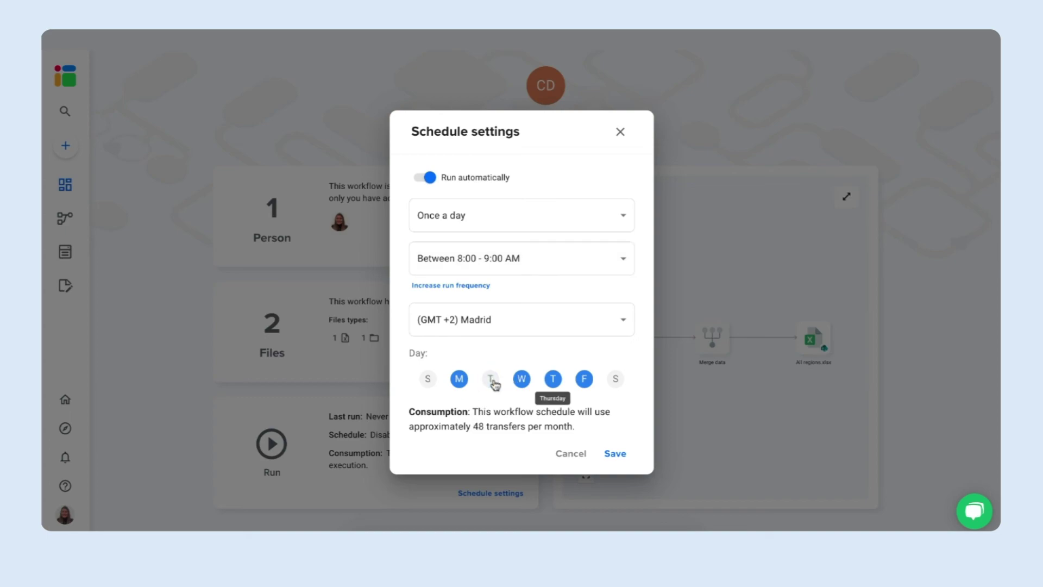
pyautogui.click(553, 379)
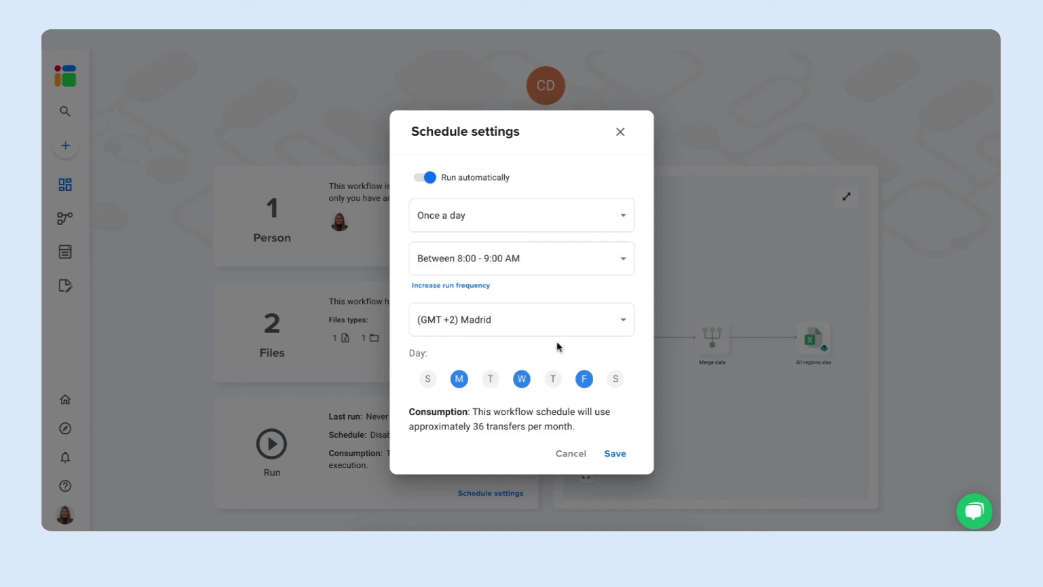
pyautogui.click(613, 453)
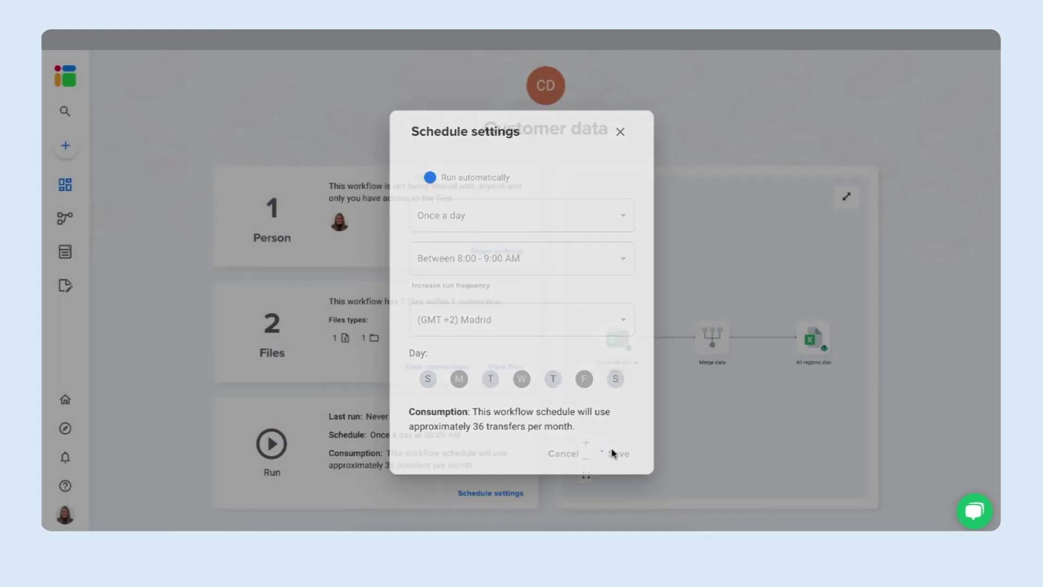